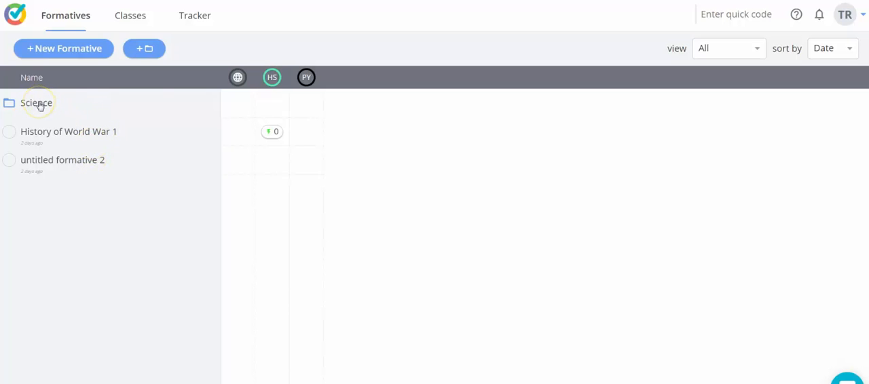
# Create a new formative and title it "Science - Cells".
pyautogui.click(93, 49)
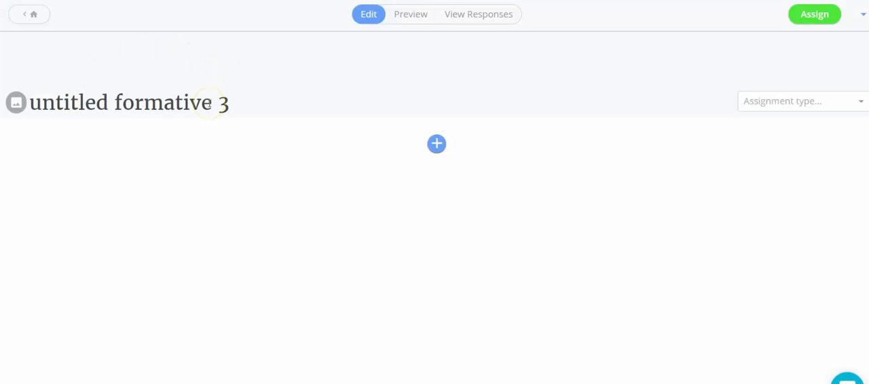
pyautogui.moveTo(223, 101); pyautogui.dragTo(34, 44)
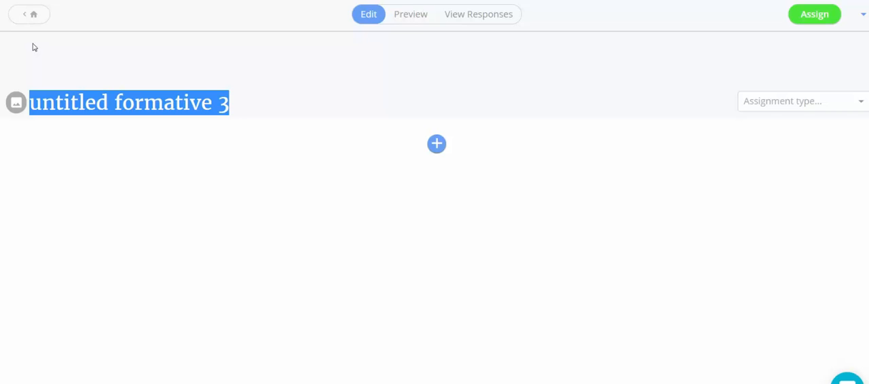
pyautogui.write('Science ')
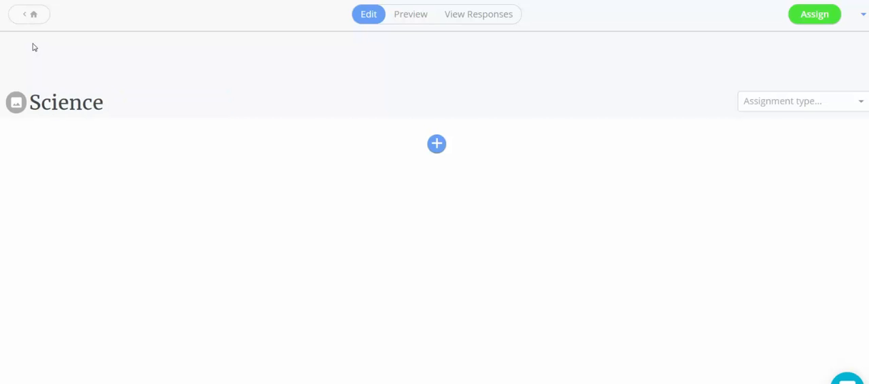
pyautogui.write('- Cells')
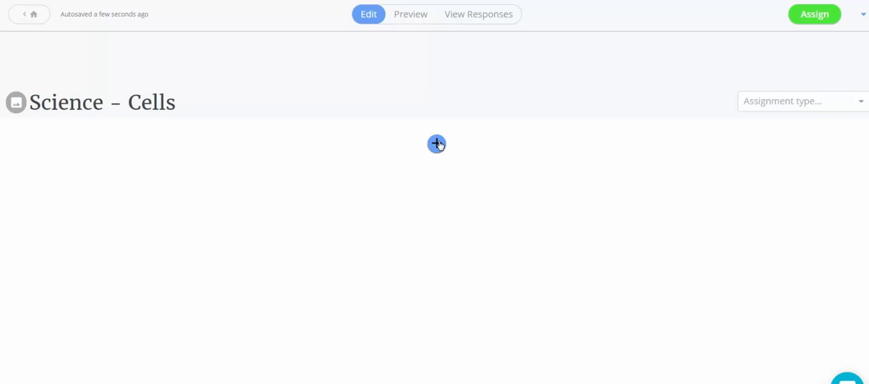
# Add a True Or False question reading "All animal cells have a cell wall." and mark False as the correct answer.
pyautogui.click(437, 143)
pyautogui.click(436, 144)
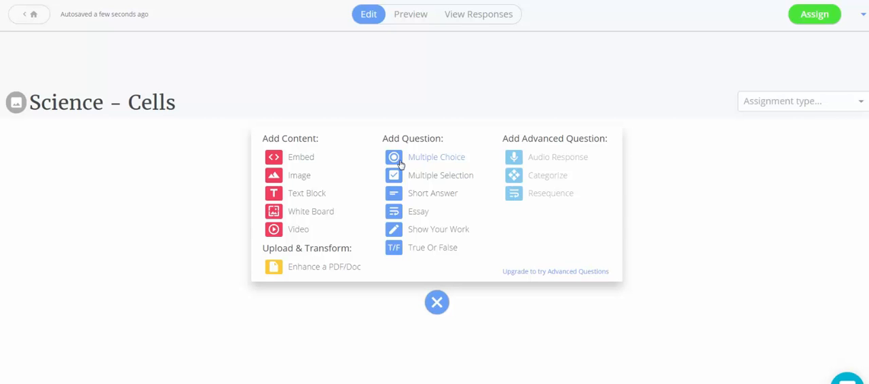
pyautogui.click(396, 248)
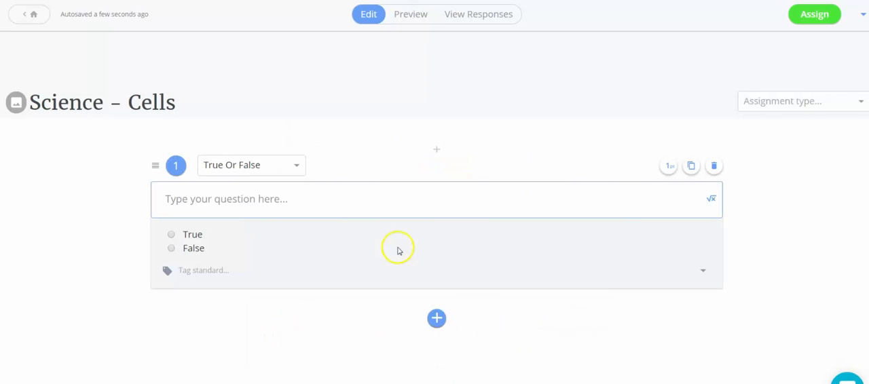
pyautogui.click(292, 198)
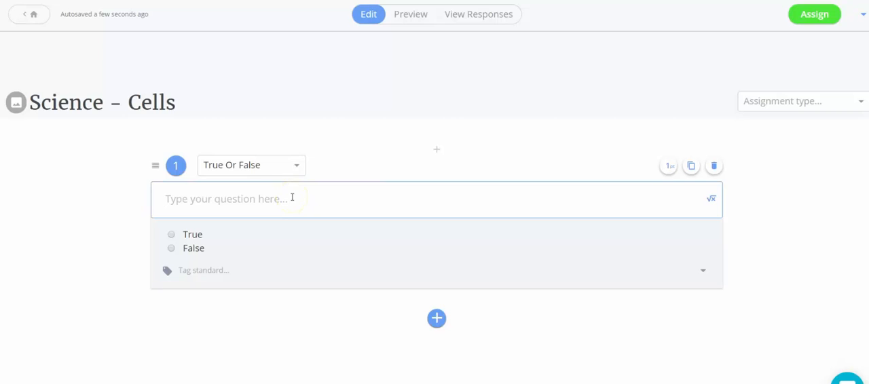
pyautogui.write('A')
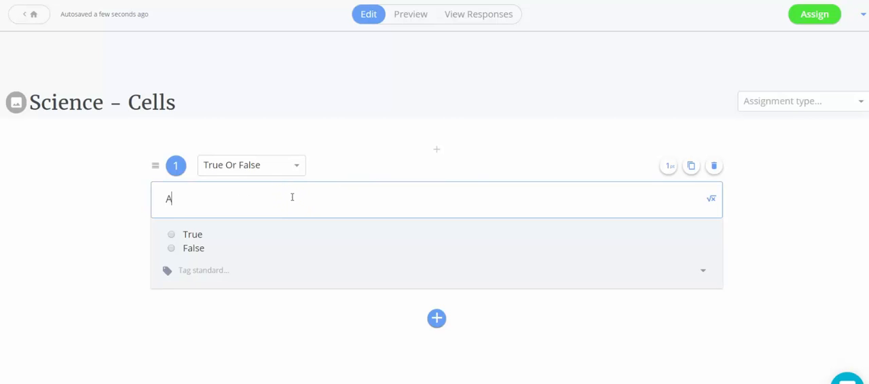
pyautogui.write('ll animal cells have a cell wall.')
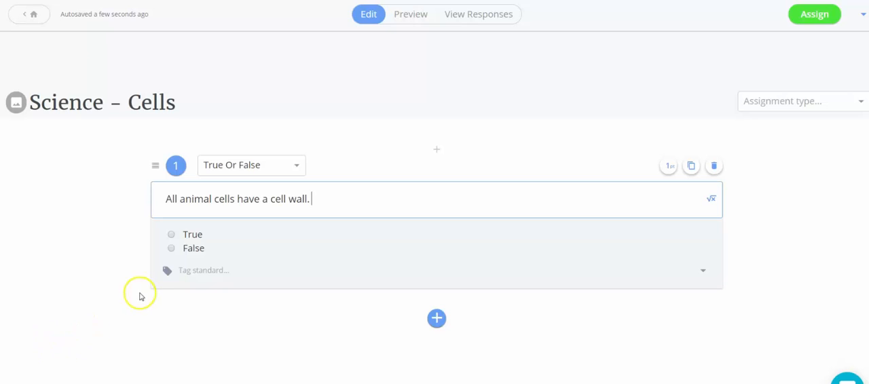
pyautogui.click(170, 249)
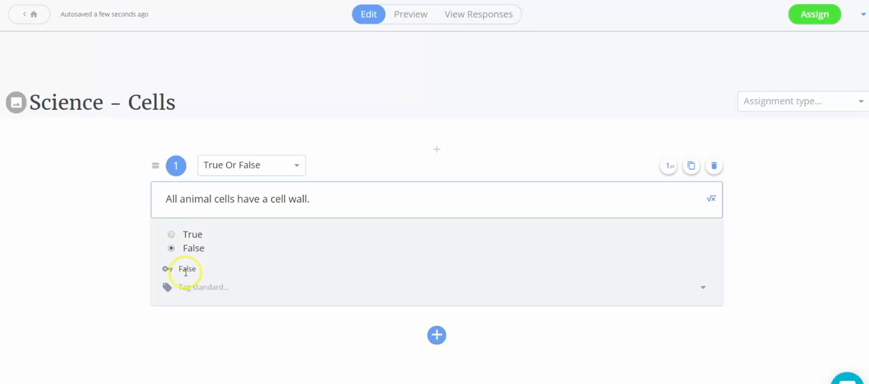
# Look through the standards available for tagging question 1 without choosing one.
pyautogui.click(219, 287)
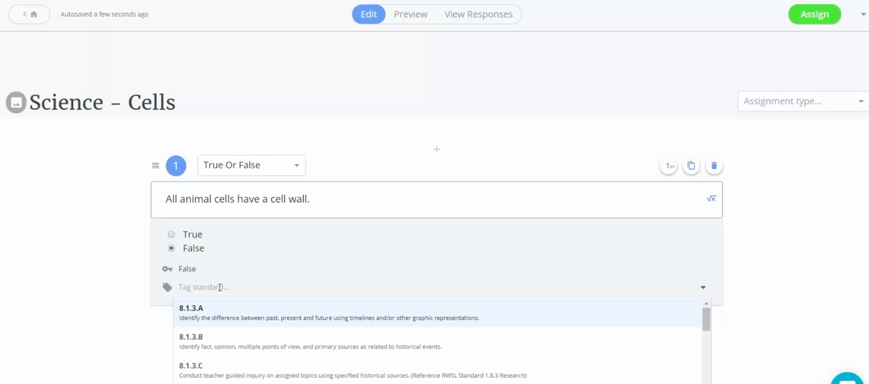
pyautogui.click(234, 288)
pyautogui.write('ns')
pyautogui.press('BackSpace')
pyautogui.press('BackSpace')
pyautogui.click(708, 321)
pyautogui.moveTo(710, 325)
pyautogui.mouseDown()
pyautogui.moveTo(706, 383)
pyautogui.moveTo(703, 317)
pyautogui.mouseUp()
pyautogui.click(703, 287)
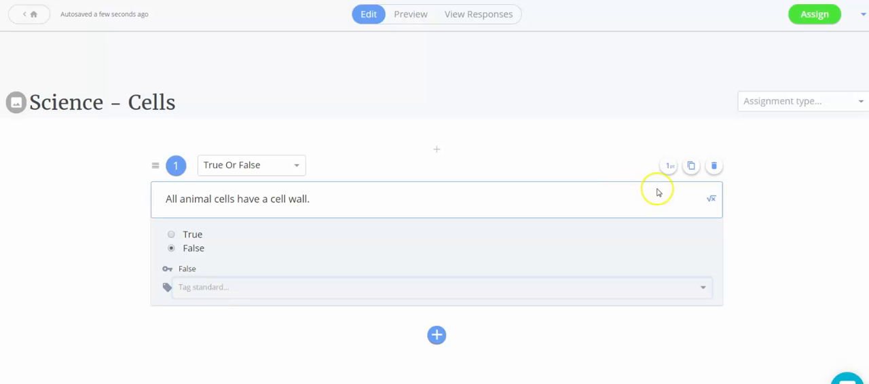
# Duplicate the first True Or False question and look over the question types offered for the copy.
pyautogui.click(691, 166)
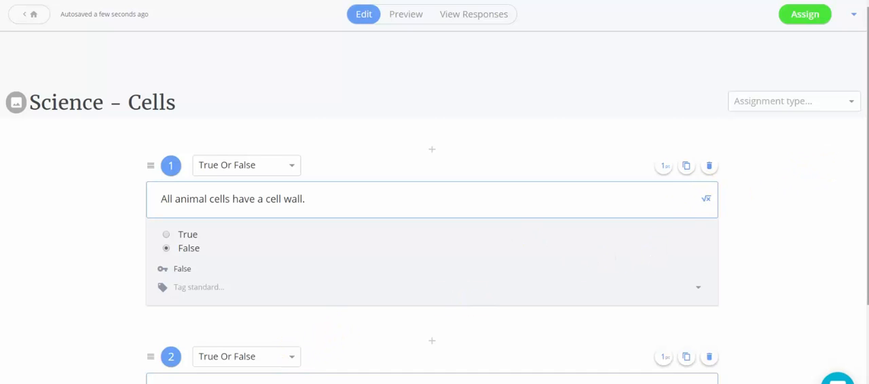
pyautogui.moveTo(867, 170); pyautogui.dragTo(868, 272)
pyautogui.click(288, 211)
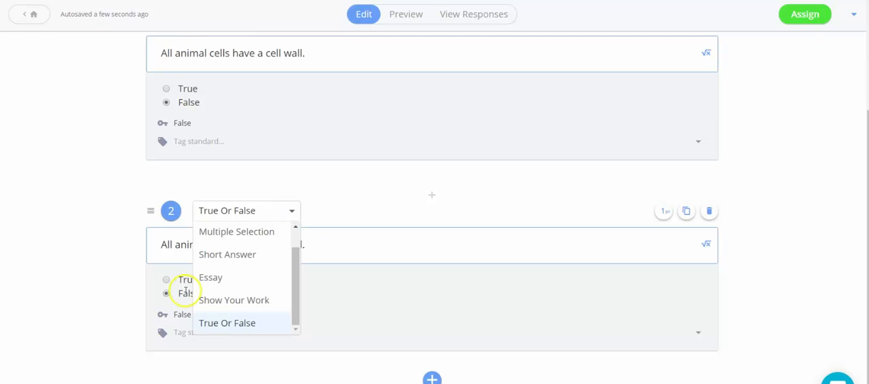
pyautogui.click(819, 255)
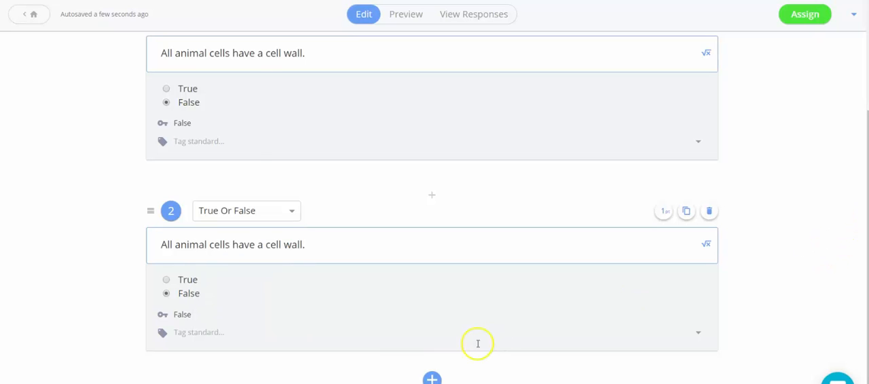
# Add a whiteboard below question 2 and draw a freehand square and a curved, notched cell shape on it with the Pencil.
pyautogui.click(432, 378)
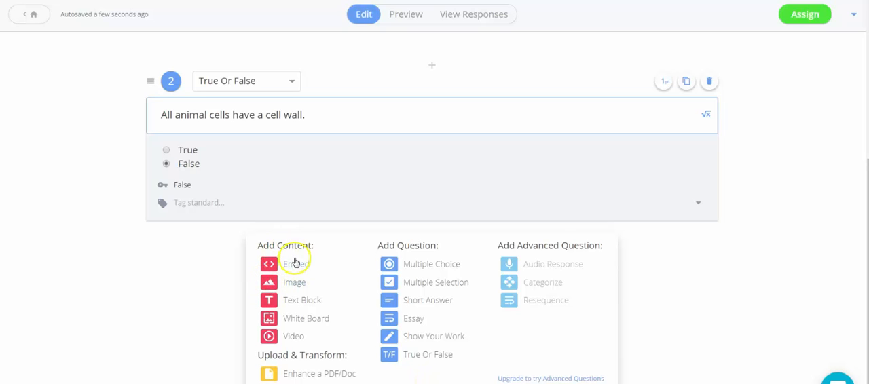
pyautogui.click(292, 322)
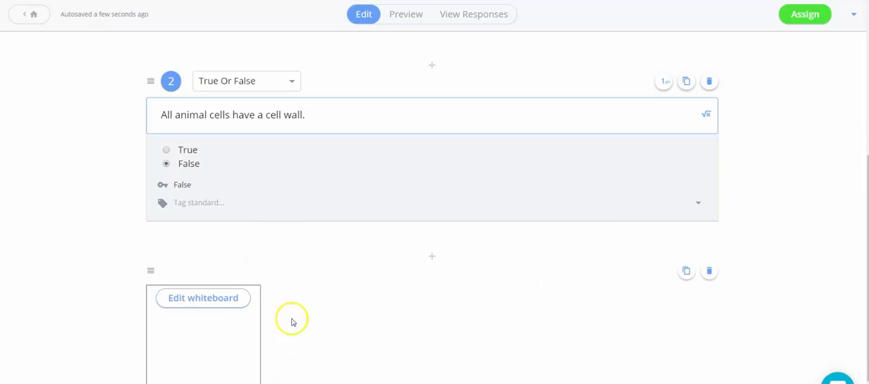
pyautogui.click(224, 306)
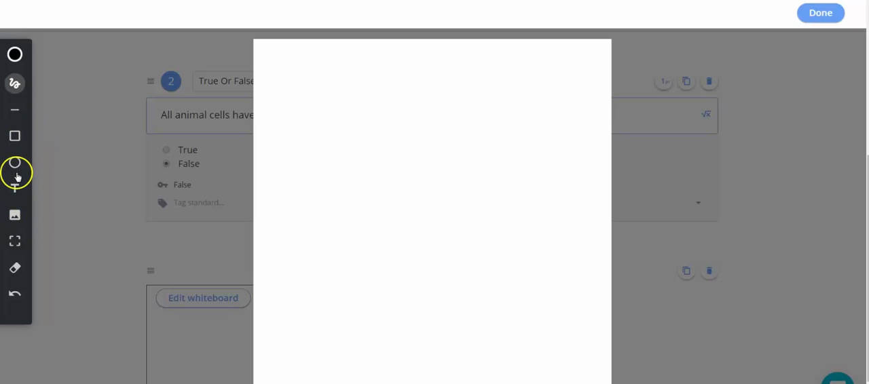
pyautogui.click(16, 84)
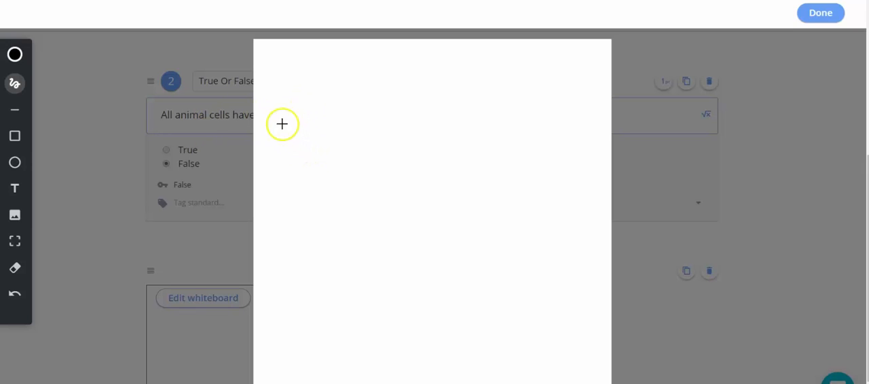
pyautogui.moveTo(284, 122)
pyautogui.mouseDown()
pyautogui.moveTo(382, 124)
pyautogui.moveTo(388, 227)
pyautogui.moveTo(349, 242)
pyautogui.moveTo(265, 248)
pyautogui.moveTo(264, 129)
pyautogui.moveTo(280, 123)
pyautogui.mouseUp()
pyautogui.moveTo(556, 102)
pyautogui.mouseDown()
pyautogui.moveTo(485, 132)
pyautogui.moveTo(483, 219)
pyautogui.moveTo(559, 225)
pyautogui.moveTo(523, 181)
pyautogui.moveTo(566, 136)
pyautogui.moveTo(554, 103)
pyautogui.mouseUp()
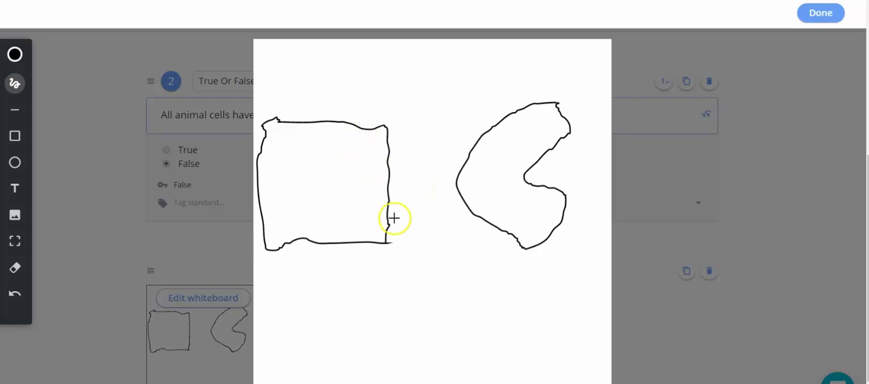
pyautogui.click(821, 13)
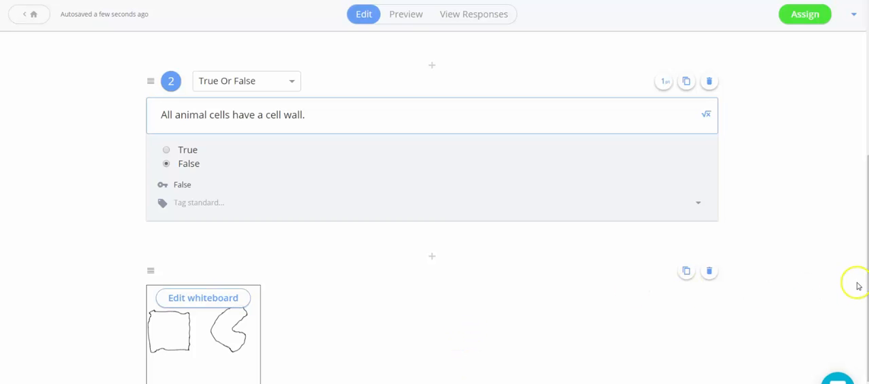
# Add a Multiple Choice question below the whiteboard reading "In the animal cell, what area houses the nucleus?".
pyautogui.moveTo(867, 271); pyautogui.dragTo(867, 299)
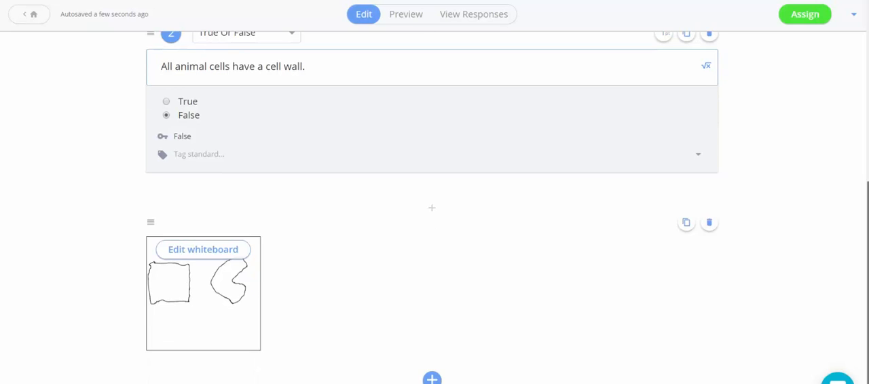
pyautogui.click(432, 378)
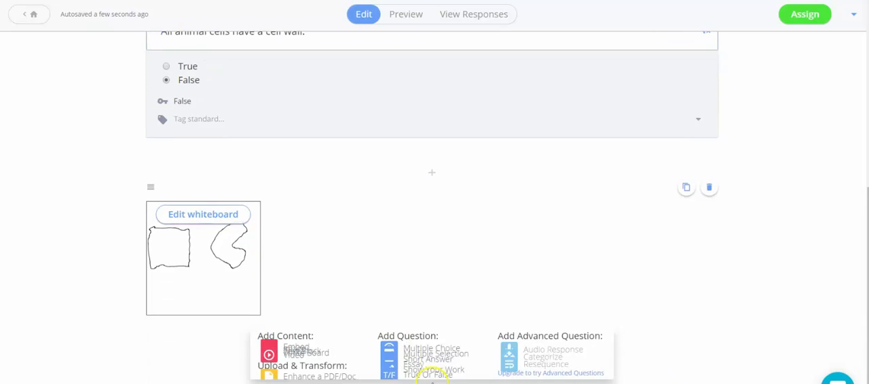
pyautogui.click(410, 269)
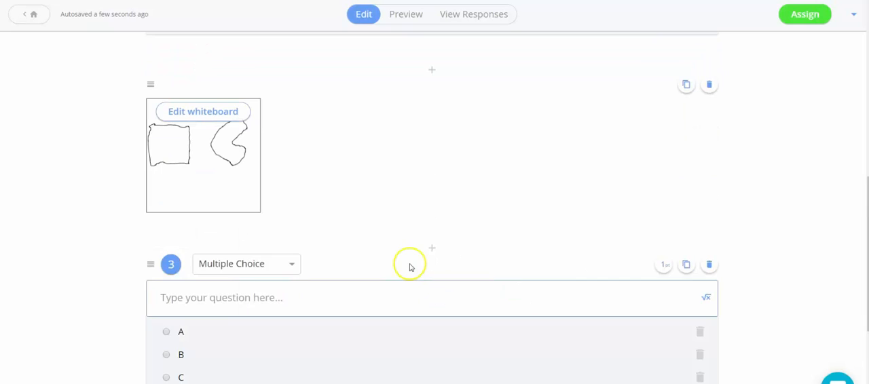
pyautogui.click(344, 298)
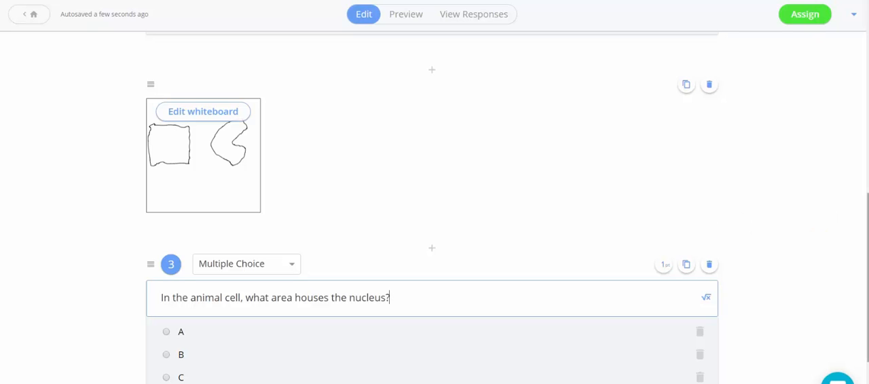
pyautogui.click(867, 178)
pyautogui.scroll(-5, 862, 169)
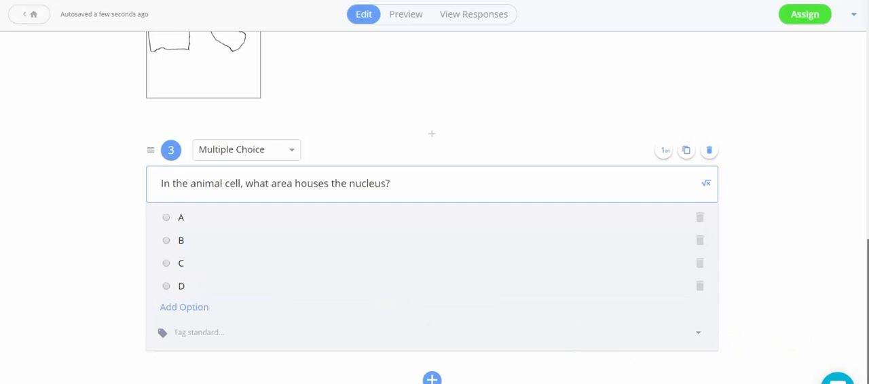
# Preview the whole formative, including the questions and the whiteboard drawing, and check its student responses view.
pyautogui.scroll(5, 862, 203)
pyautogui.scroll(4, 865, 173)
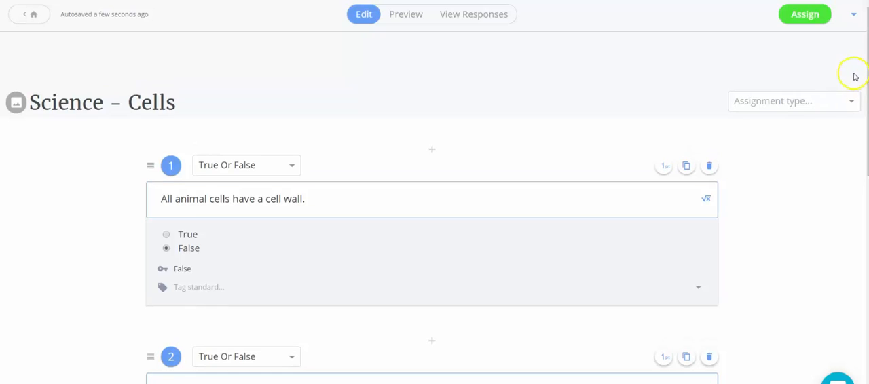
pyautogui.click(410, 15)
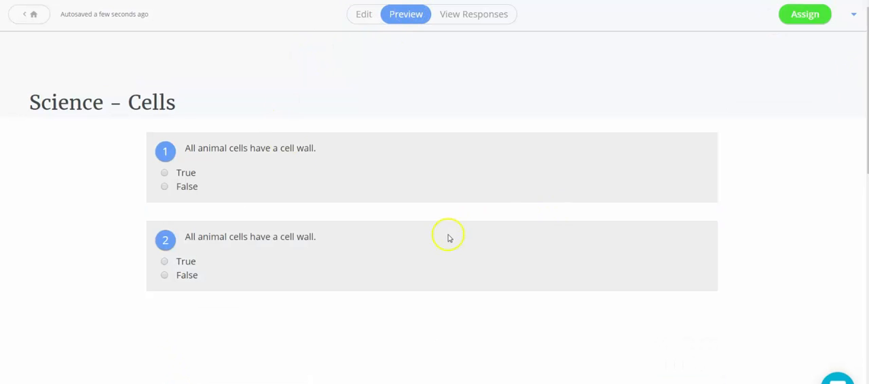
pyautogui.scroll(-4, 435, 203)
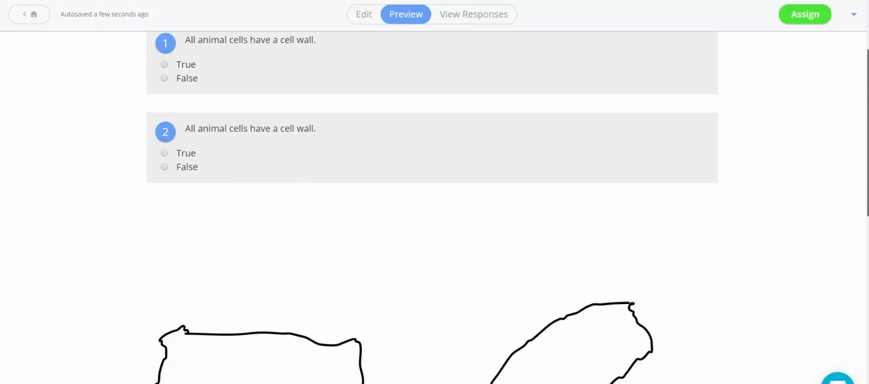
pyautogui.scroll(-5, 435, 203)
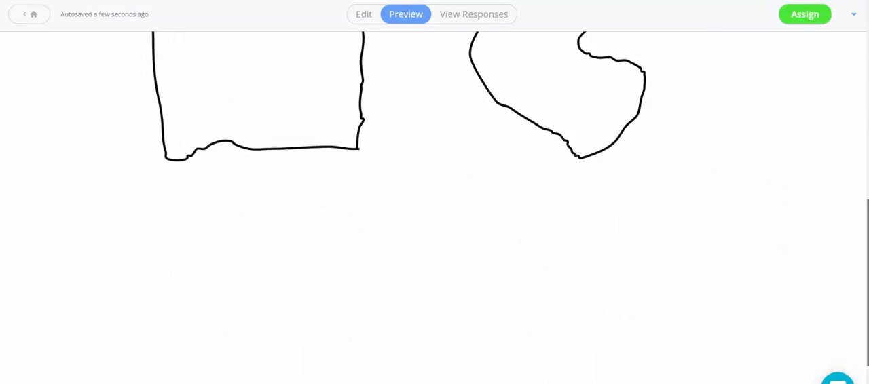
pyautogui.scroll(5, 837, 339)
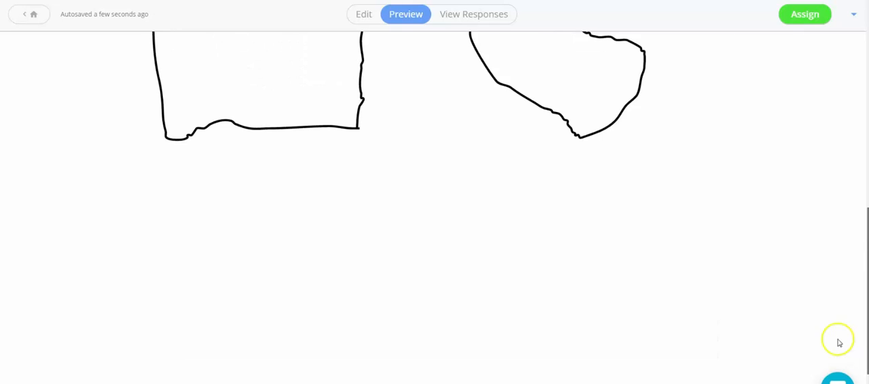
pyautogui.scroll(3, 815, 204)
pyautogui.scroll(1, 811, 161)
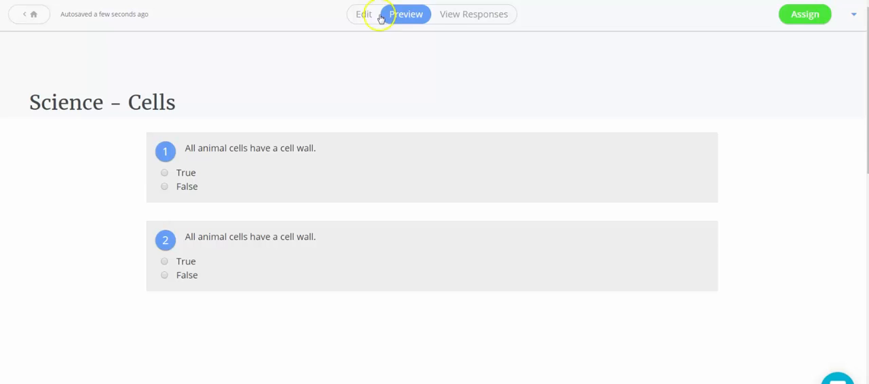
pyautogui.click(453, 16)
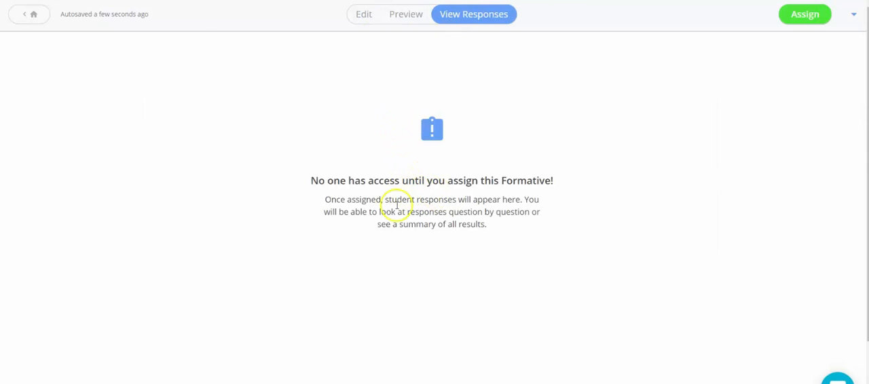
pyautogui.click(406, 15)
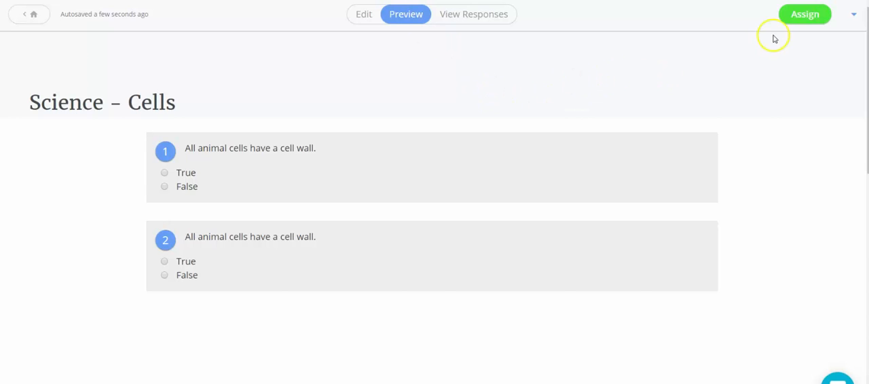
# Assign the Science - Cells formative to the Python 101 class and check its Google Classroom sharing information.
pyautogui.click(807, 14)
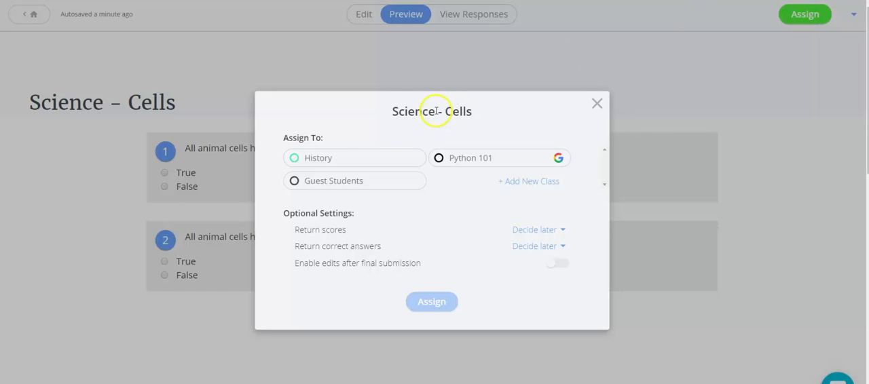
pyautogui.click(370, 186)
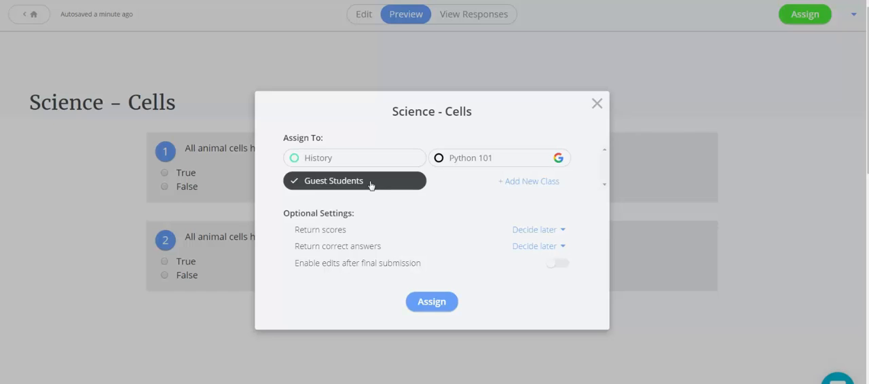
pyautogui.click(370, 185)
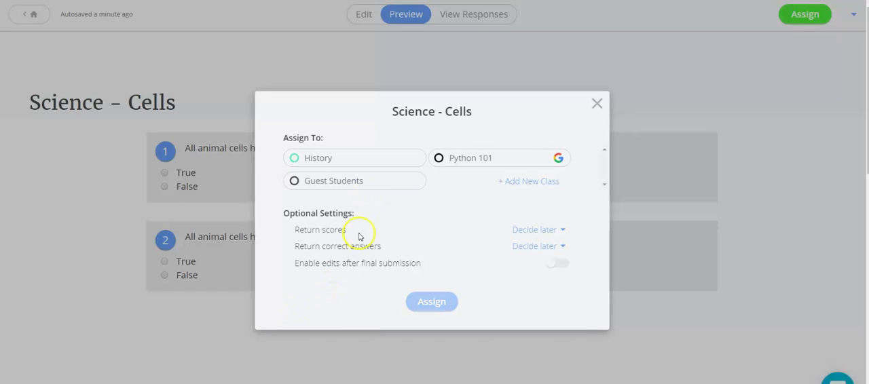
pyautogui.click(439, 160)
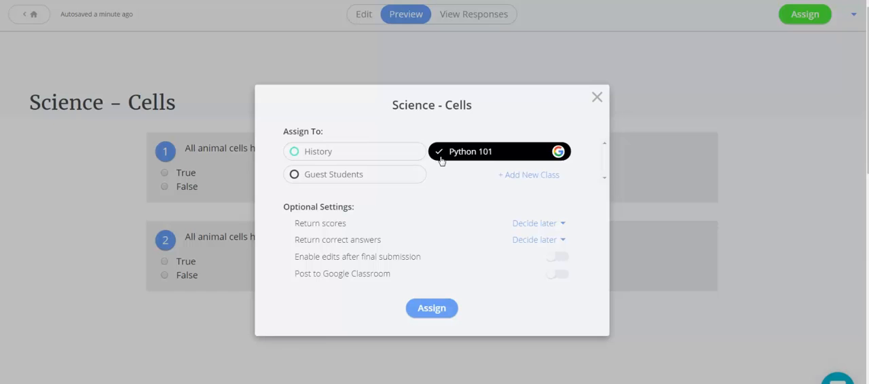
pyautogui.click(432, 308)
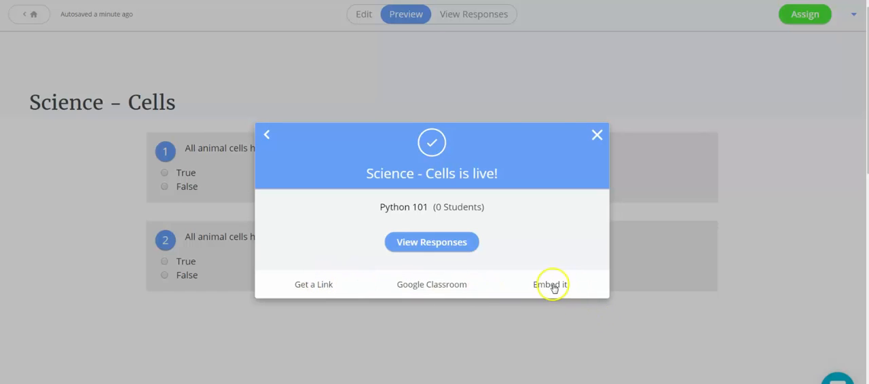
pyautogui.click(457, 288)
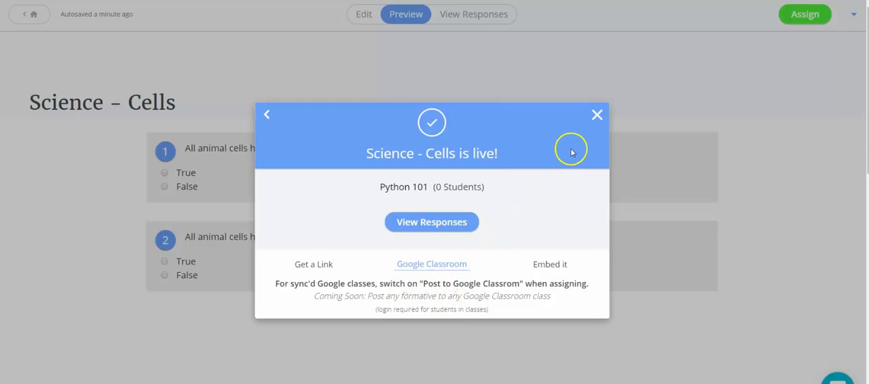
pyautogui.click(596, 115)
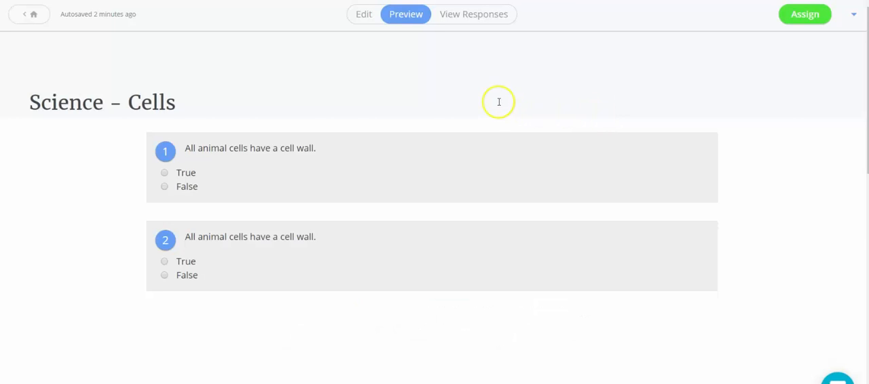
# Return to the list of formatives and add a folder named History.
pyautogui.click(32, 15)
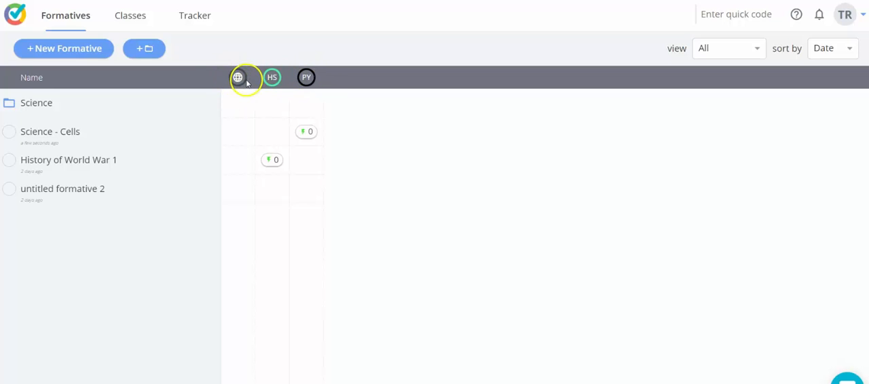
pyautogui.click(149, 50)
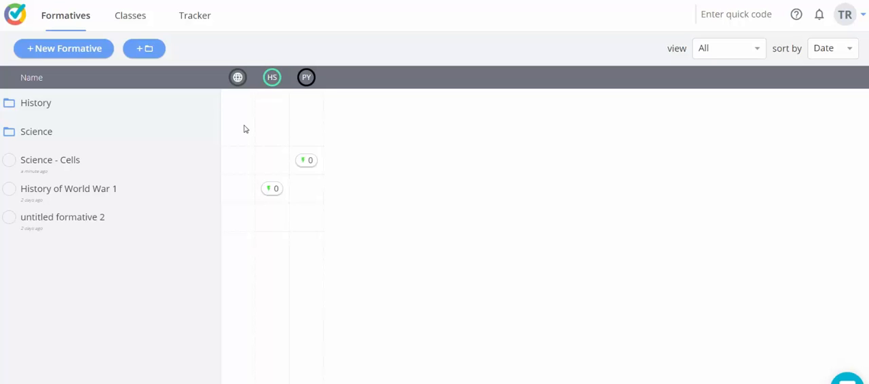
# Create a new class named English with the abbreviation EN and the dark blue class color.
pyautogui.click(130, 19)
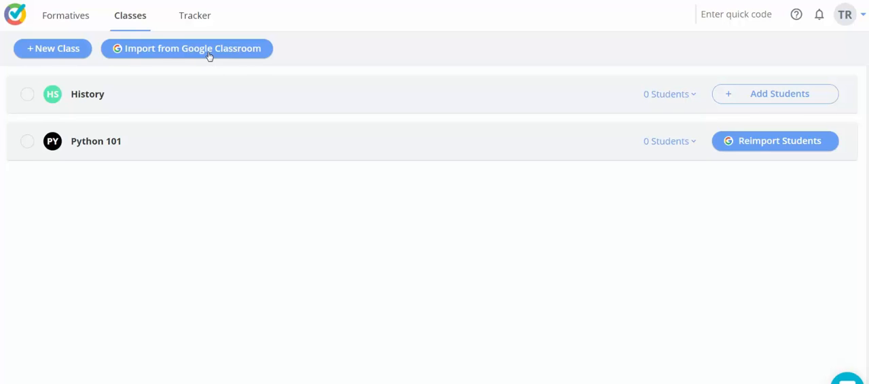
pyautogui.click(75, 51)
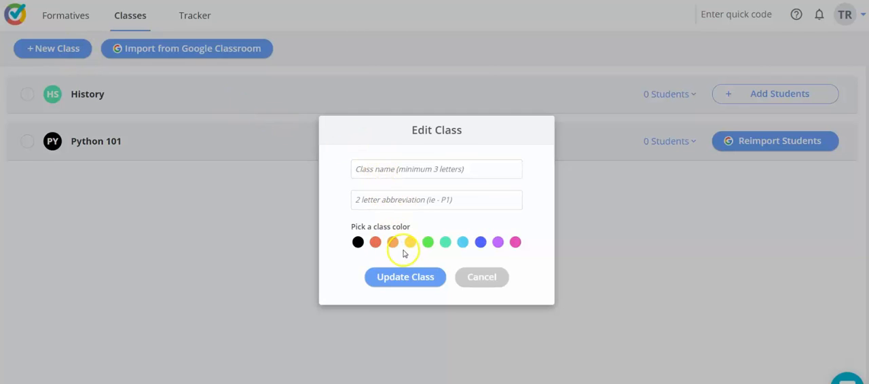
pyautogui.click(383, 169)
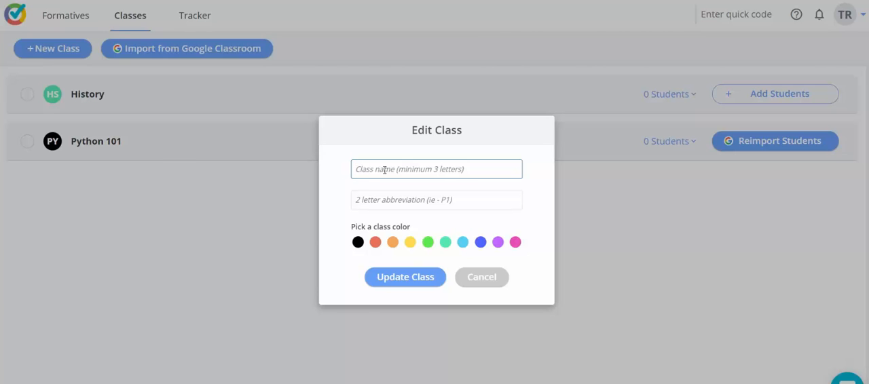
pyautogui.write('En')
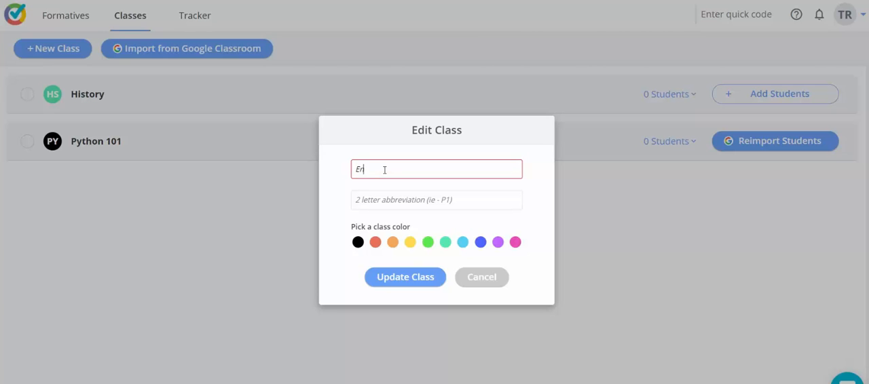
pyautogui.write('glish')
pyautogui.click(399, 200)
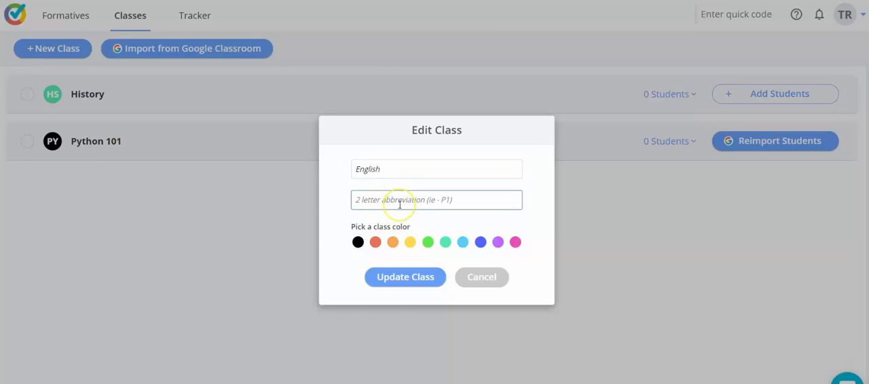
pyautogui.write('EN')
pyautogui.click(479, 243)
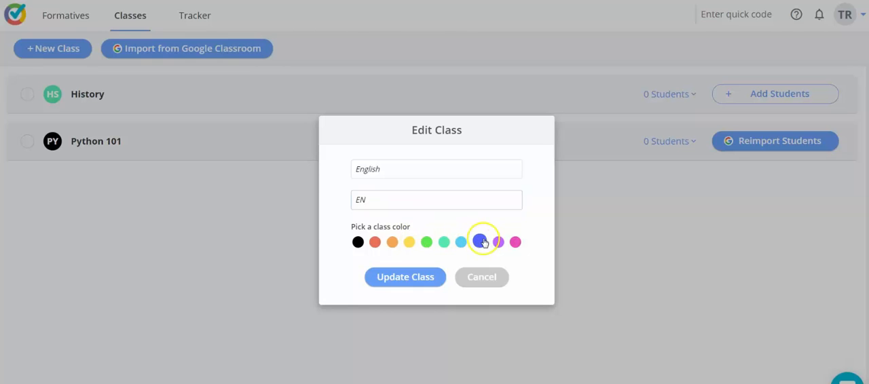
pyautogui.click(405, 276)
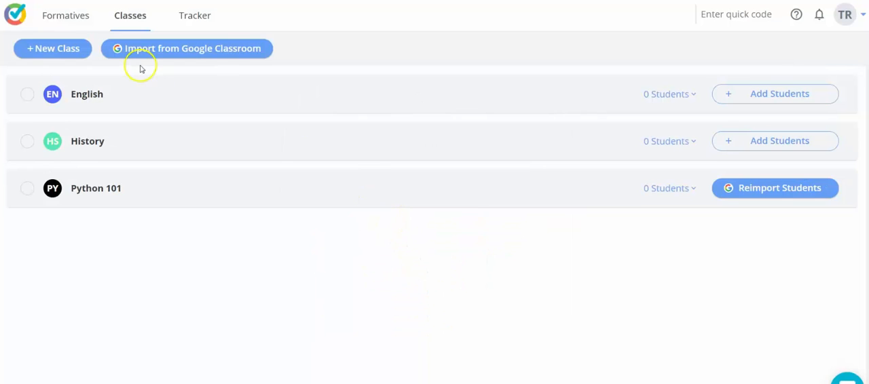
# Look over the options for adding students to the English class without choosing one.
pyautogui.click(765, 88)
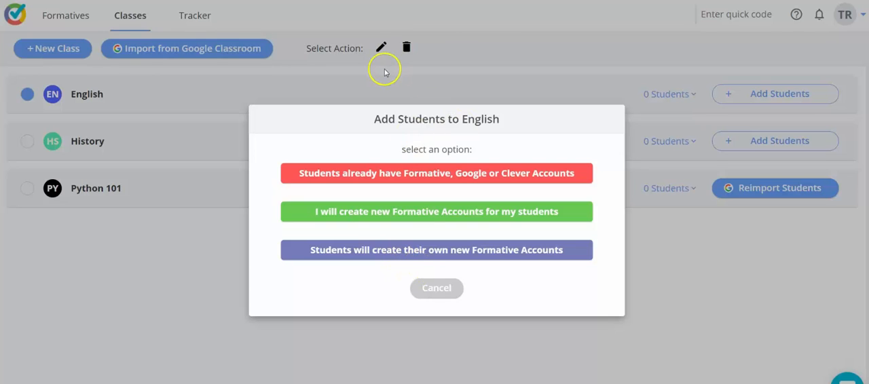
pyautogui.click(432, 290)
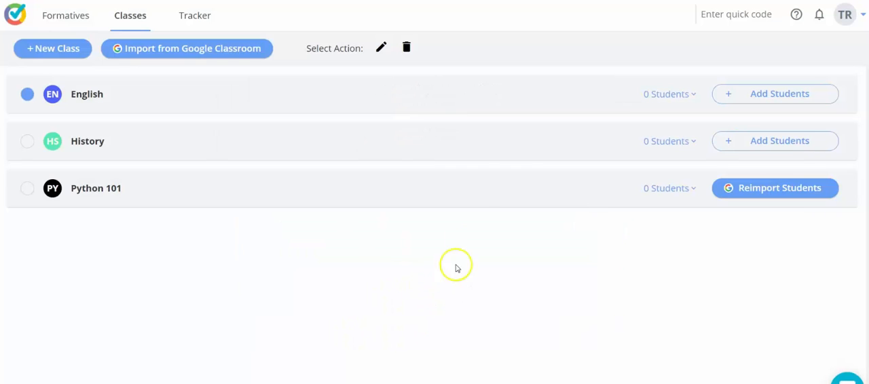
# Reimport the students of the Python 101 class from Google, continuing with the listed Google account.
pyautogui.click(728, 188)
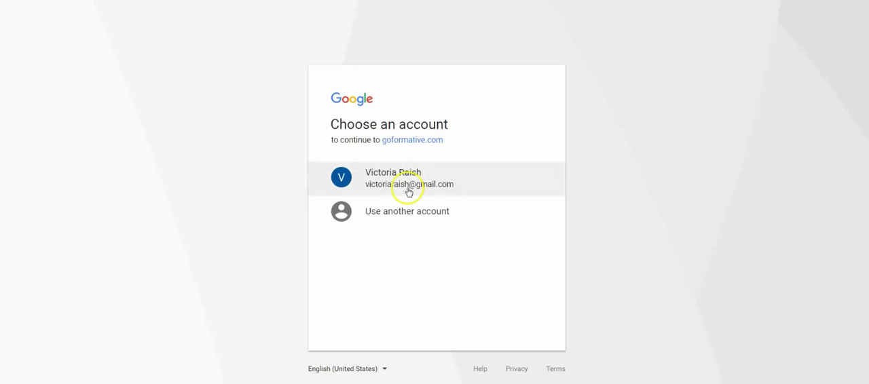
pyautogui.click(407, 140)
pyautogui.click(484, 255)
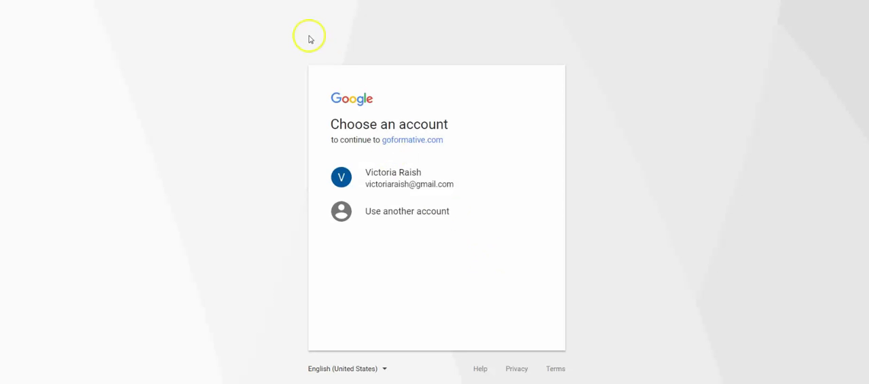
pyautogui.click(405, 175)
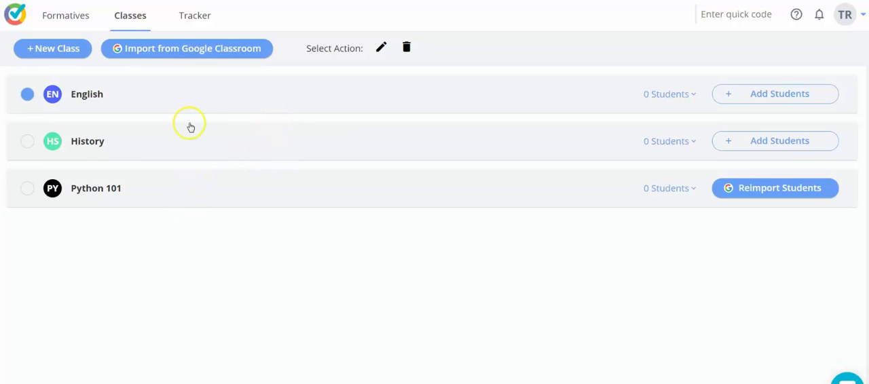
# Examine the standards tracker example and the assignment types offered for the Science - Cells formative, leaving the type unset.
pyautogui.click(196, 19)
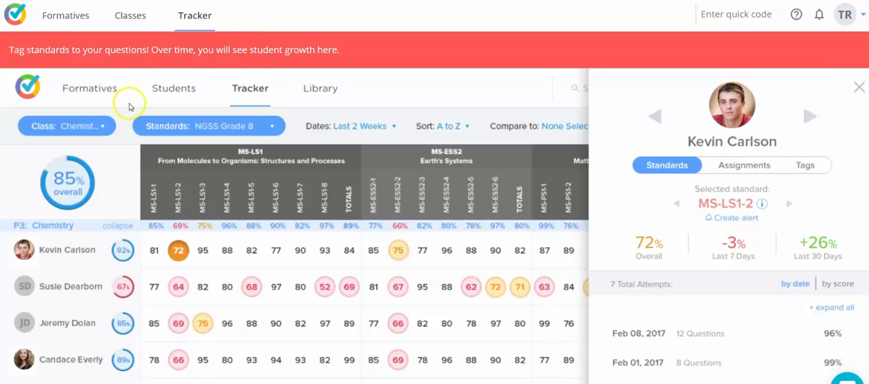
pyautogui.click(68, 22)
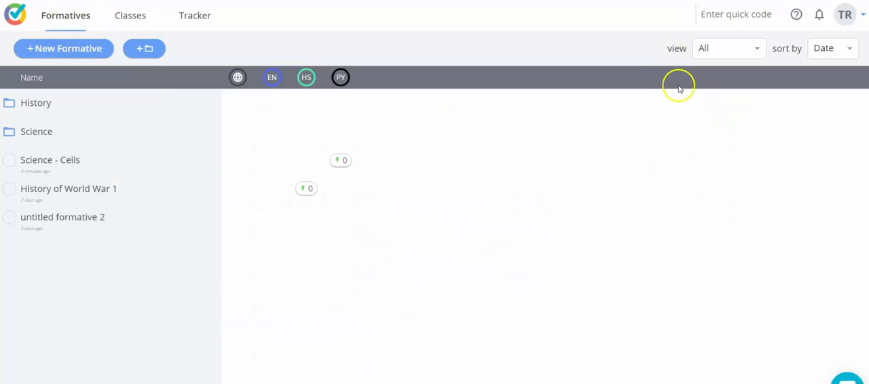
pyautogui.click(62, 165)
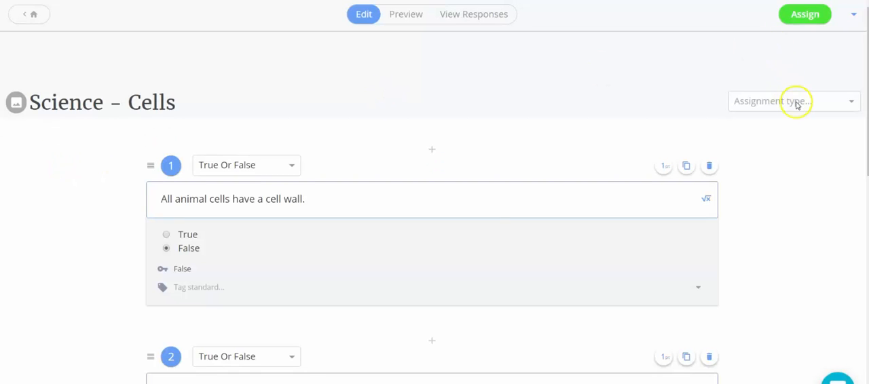
pyautogui.click(795, 101)
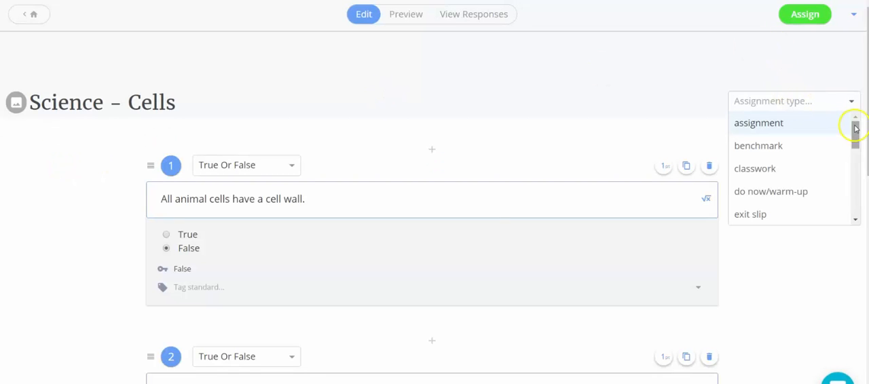
pyautogui.moveTo(860, 146); pyautogui.dragTo(847, 128)
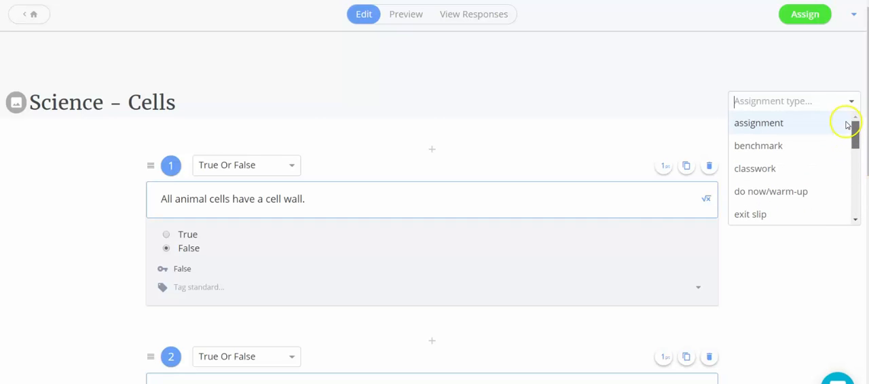
pyautogui.click(576, 79)
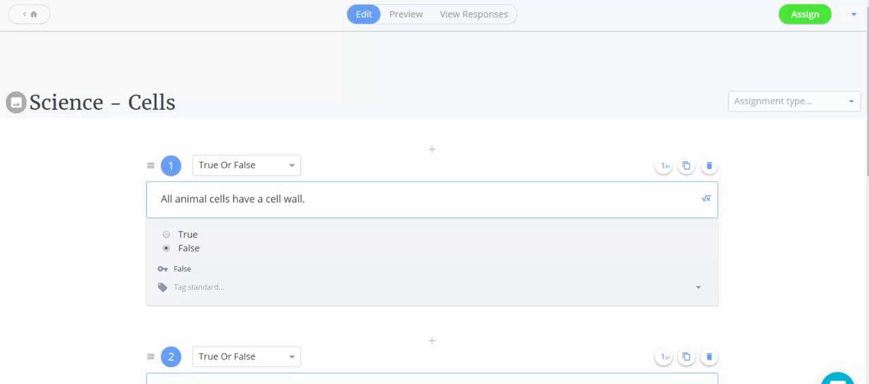
# Return to the list of formatives and check the account's notifications.
pyautogui.click(42, 14)
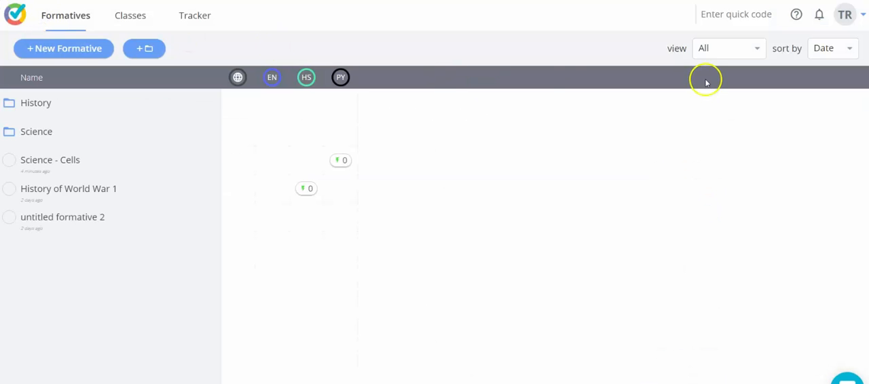
pyautogui.click(819, 16)
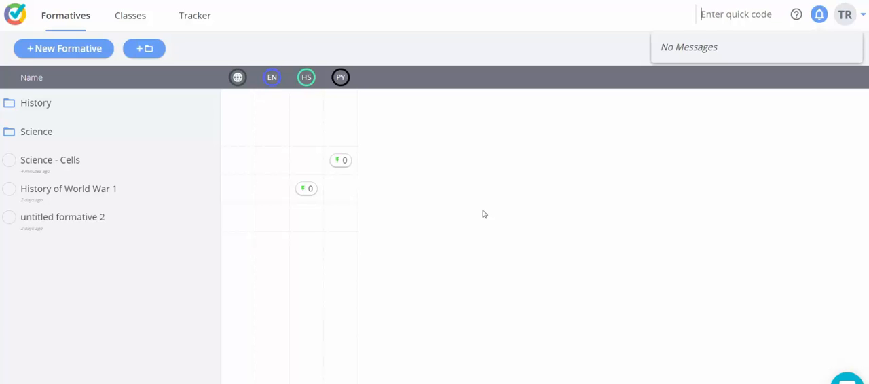
pyautogui.click(448, 215)
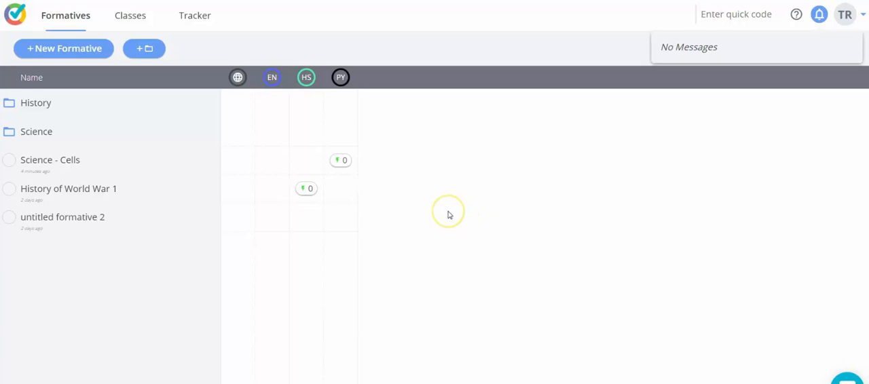